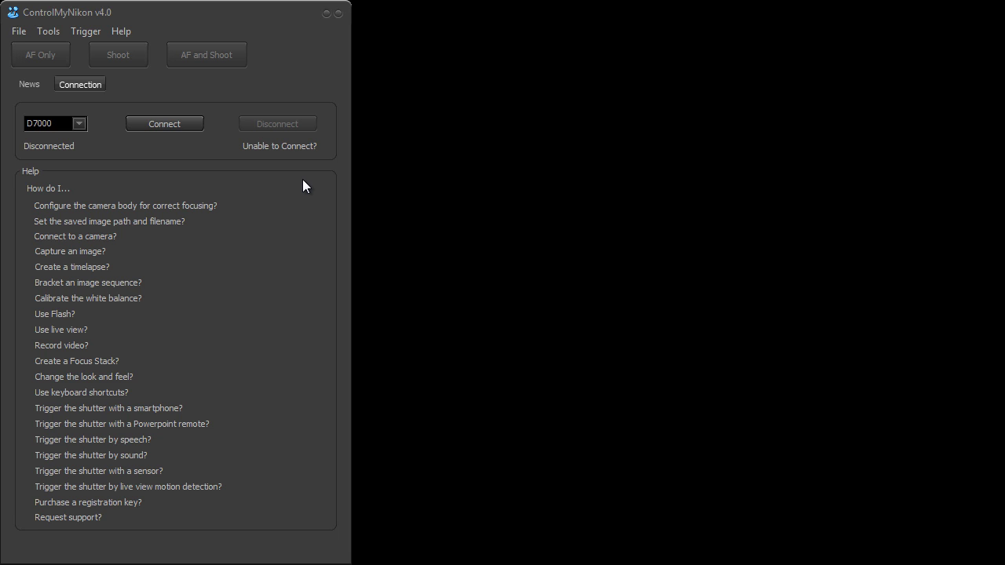
Step: Open Tools > Language, enlarge the editor window, and keep English selected in the language list
{"action": "left_click", "coordinate": [52, 29]}
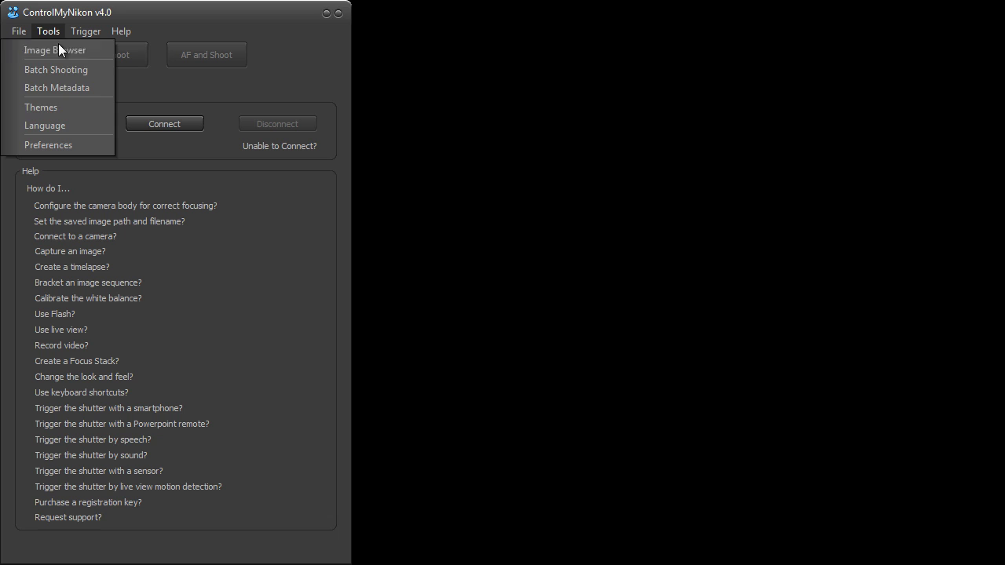
{"action": "left_click", "coordinate": [74, 125]}
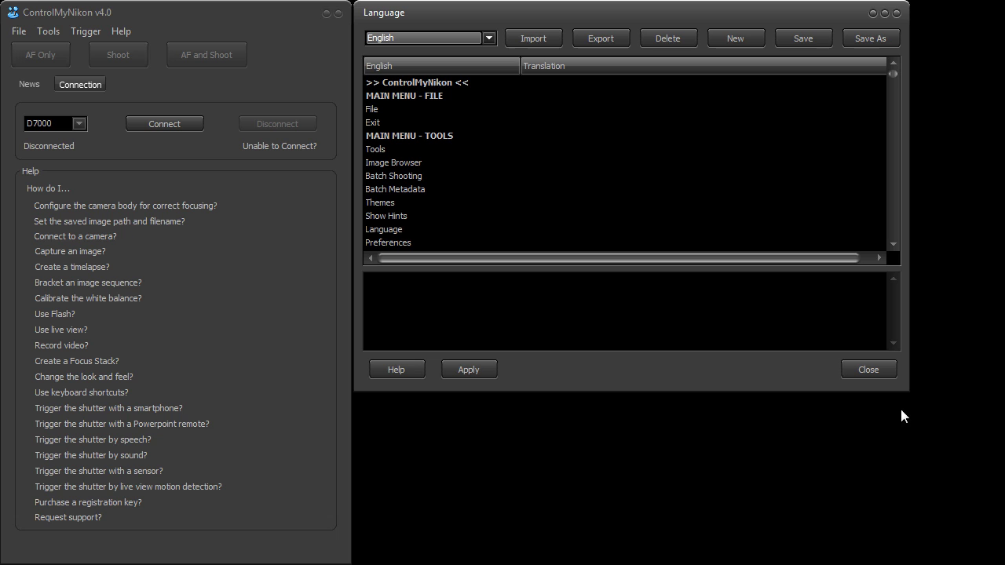
{"action": "left_click_drag", "start_coordinate": [906, 392], "coordinate": [995, 559]}
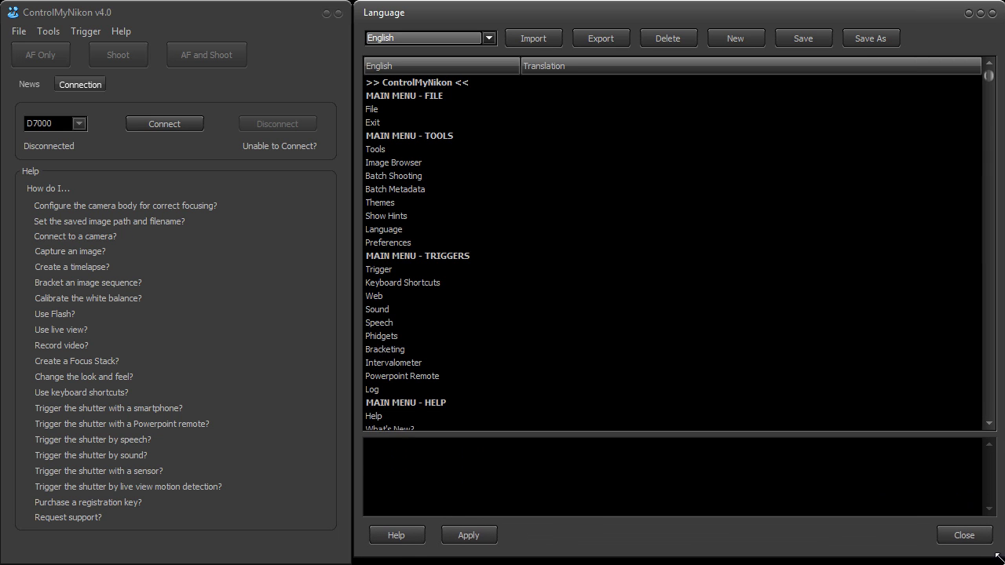
{"action": "left_click", "coordinate": [488, 38]}
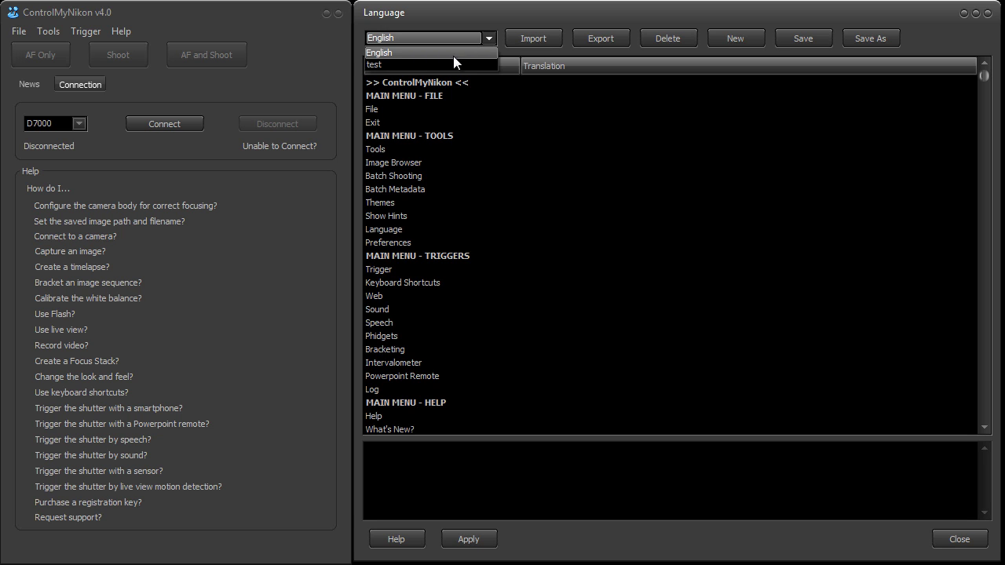
{"action": "left_click", "coordinate": [422, 53]}
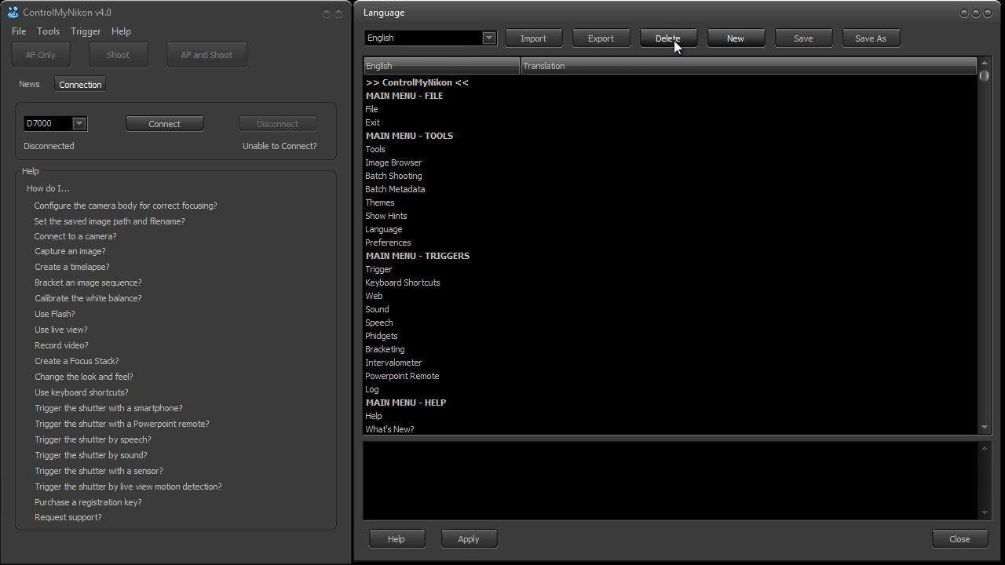
Step: Add a new language named German and select its File entry for translation
{"action": "left_click", "coordinate": [740, 40]}
{"action": "type", "text": "German"}
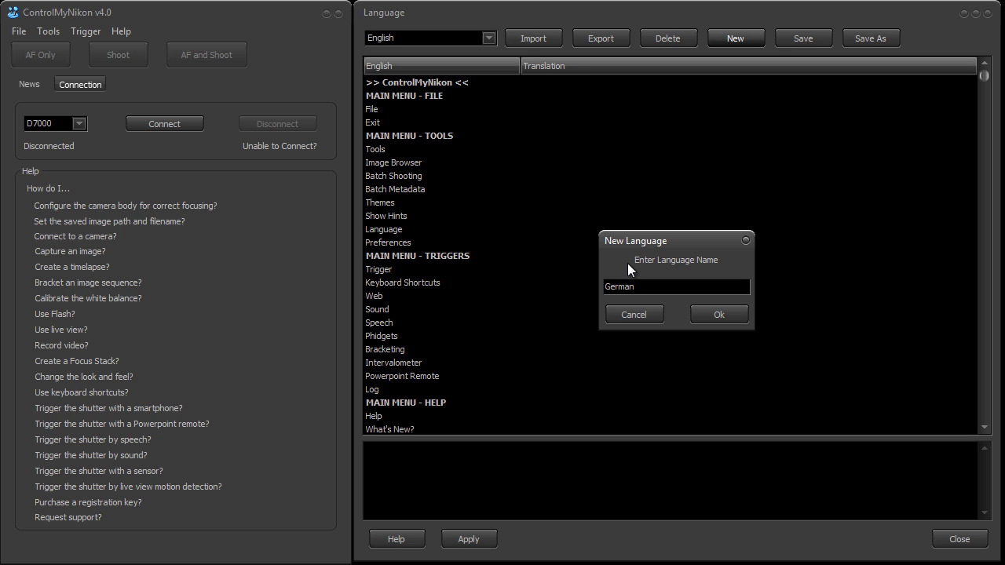
{"action": "left_click", "coordinate": [704, 311]}
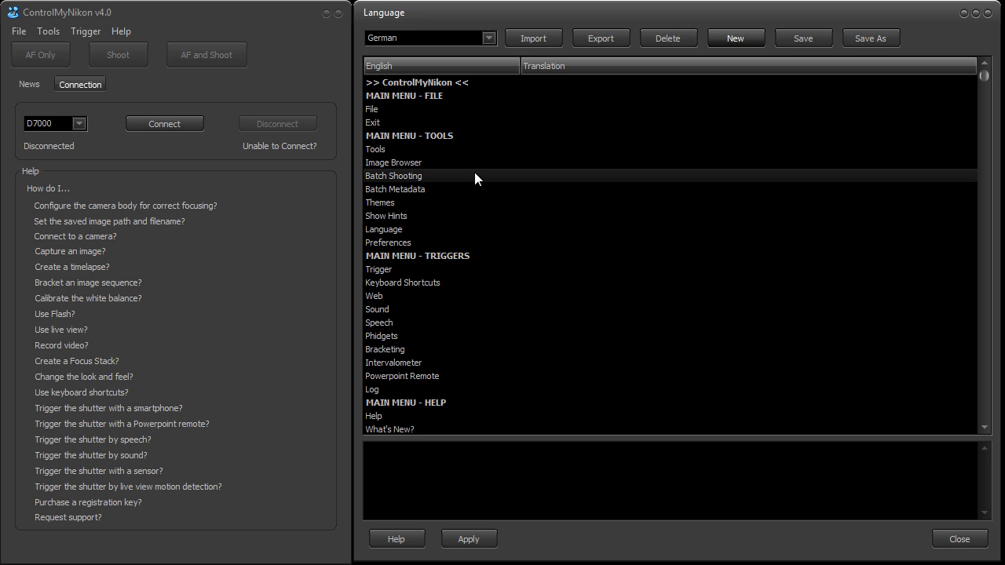
{"action": "left_click", "coordinate": [374, 109]}
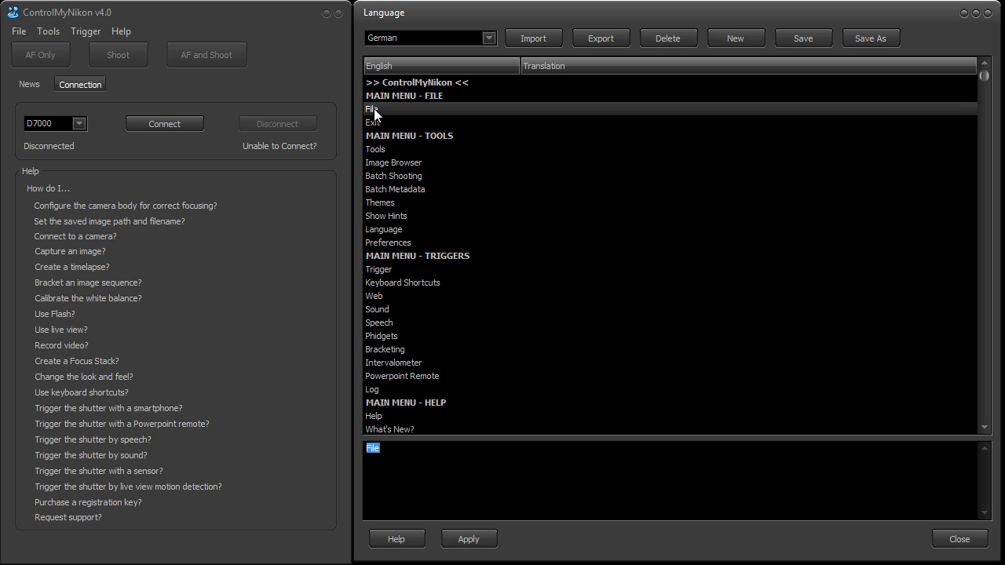
{"action": "left_click", "coordinate": [380, 122]}
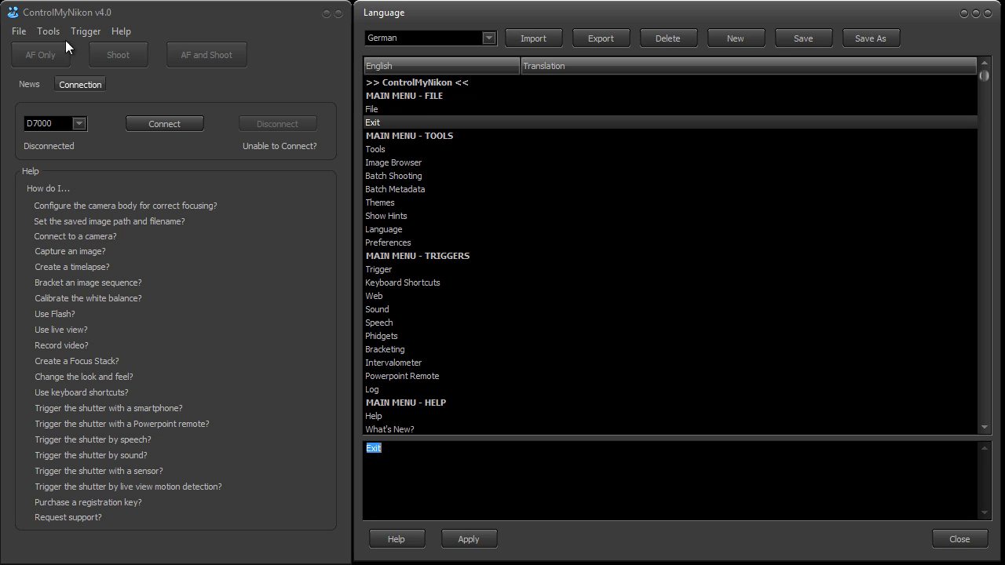
{"action": "left_click", "coordinate": [377, 109]}
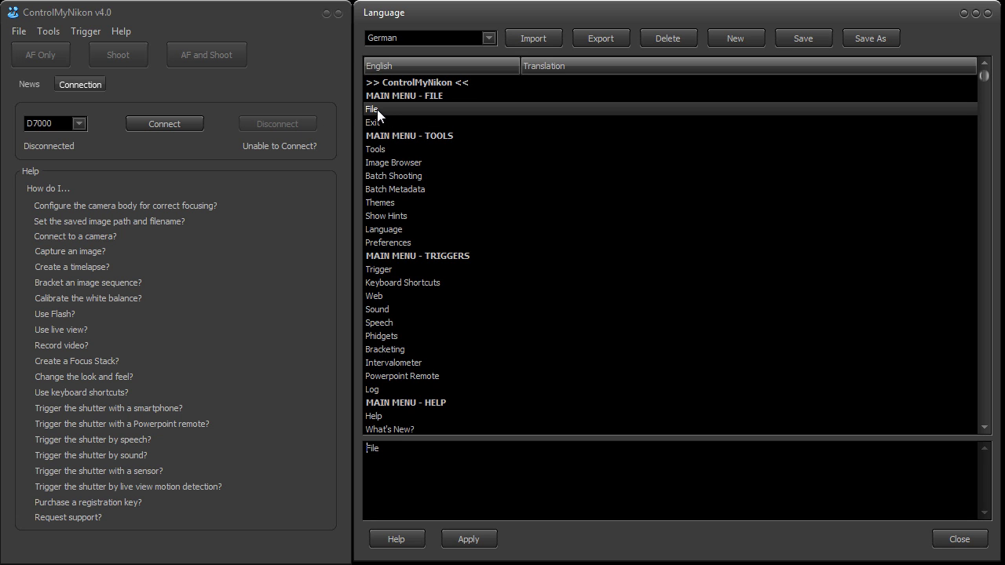
{"action": "left_click", "coordinate": [21, 35]}
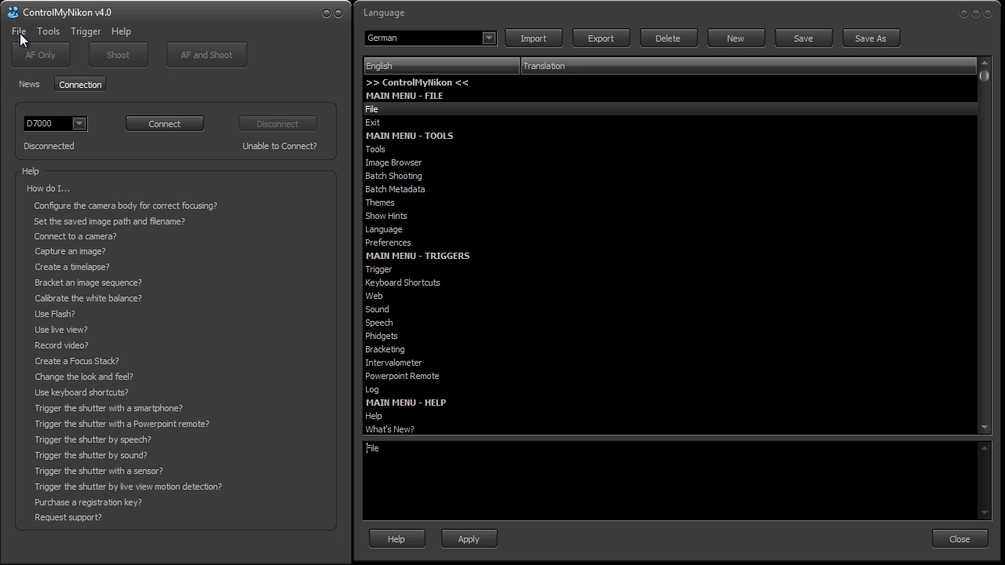
{"action": "left_click", "coordinate": [372, 122]}
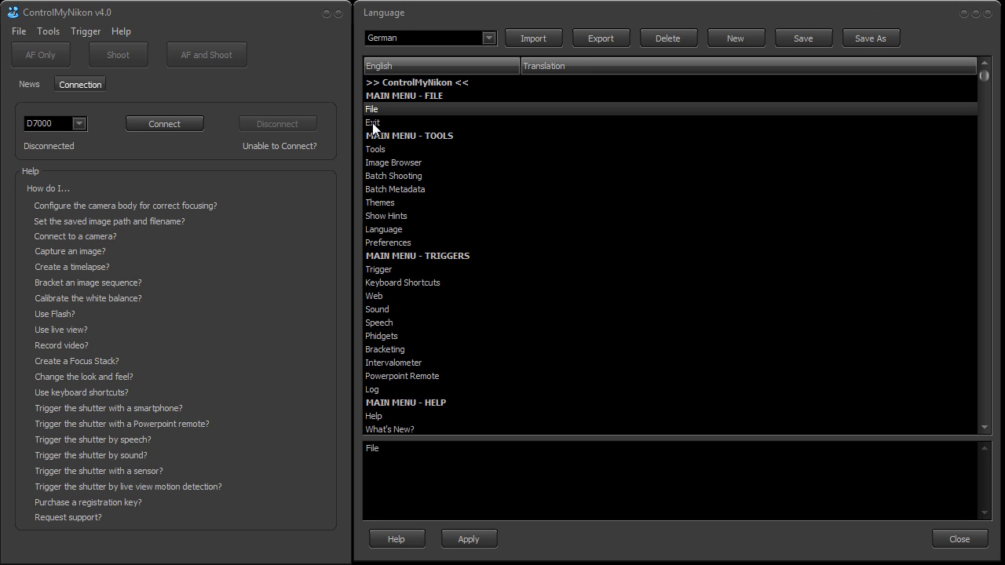
{"action": "left_click", "coordinate": [371, 108]}
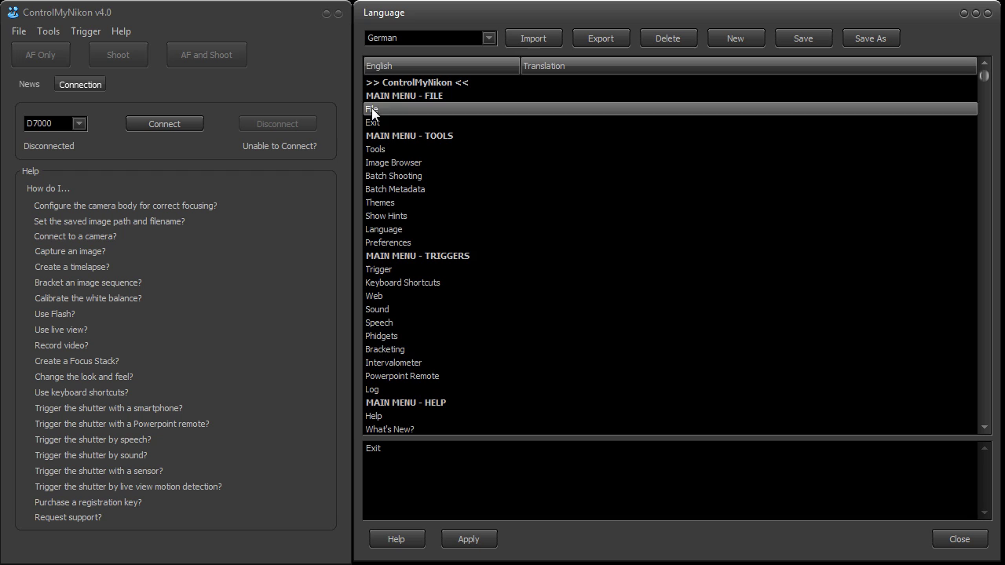
Step: Change the File translation to '1File' and apply it to the menu
{"action": "double_click", "coordinate": [372, 448]}
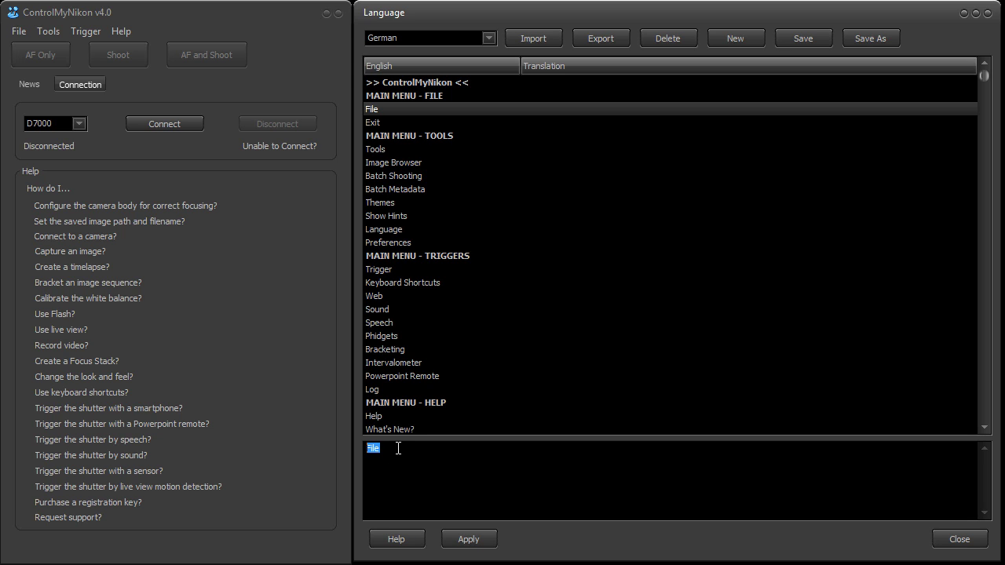
{"action": "key", "text": "Left"}
{"action": "type", "text": "1"}
{"action": "left_click", "coordinate": [469, 539]}
{"action": "left_click", "coordinate": [463, 543]}
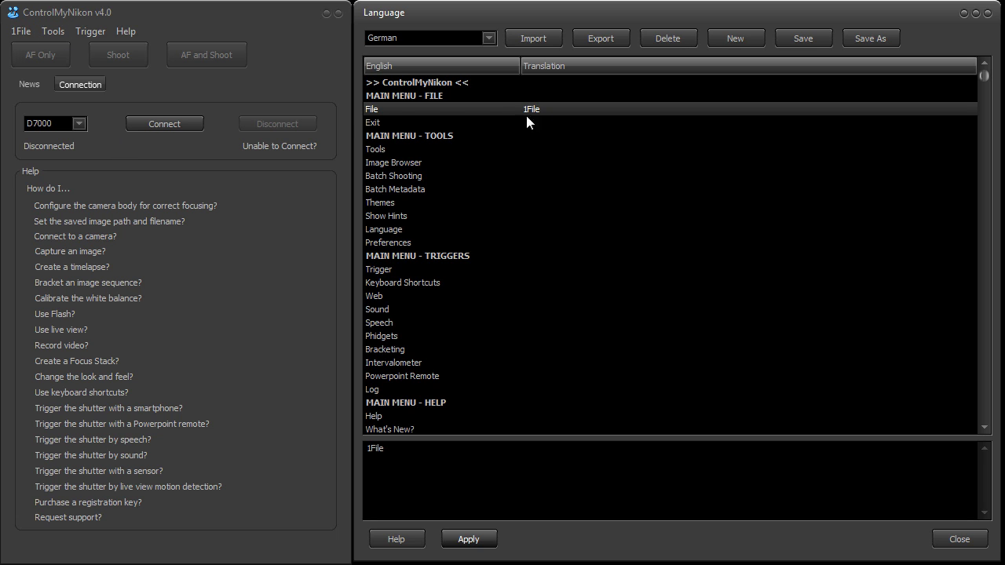
Step: Change the Exit translation to '!Exit', apply it, and check the 1File menu
{"action": "left_click", "coordinate": [405, 122]}
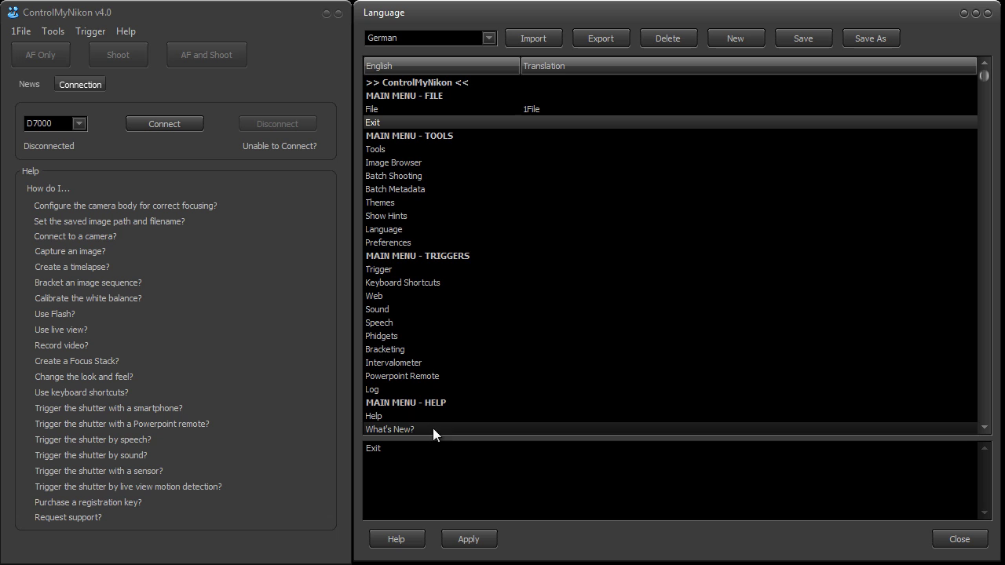
{"action": "left_click", "coordinate": [370, 453]}
{"action": "type", "text": "!"}
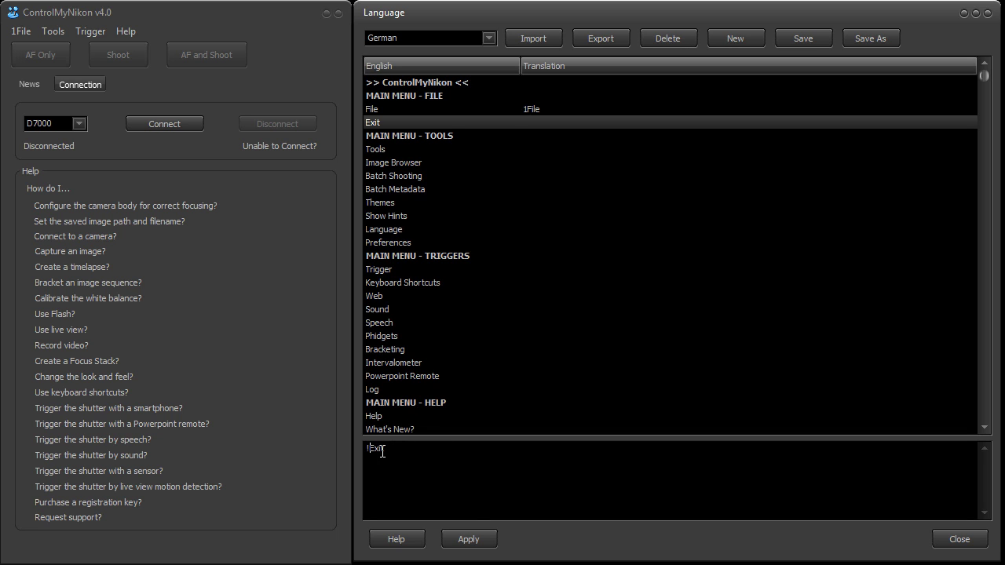
{"action": "left_click", "coordinate": [475, 537]}
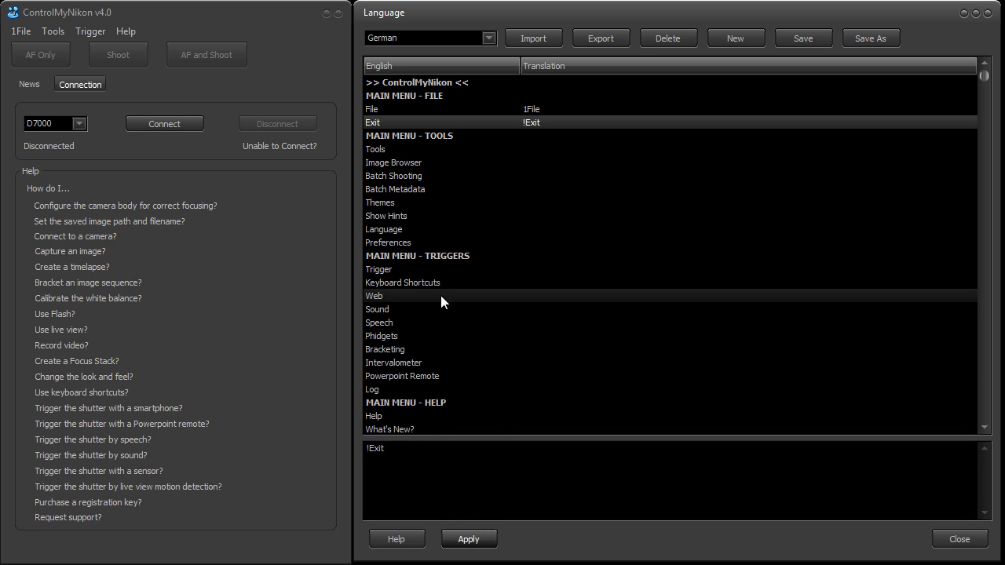
{"action": "left_click", "coordinate": [23, 32]}
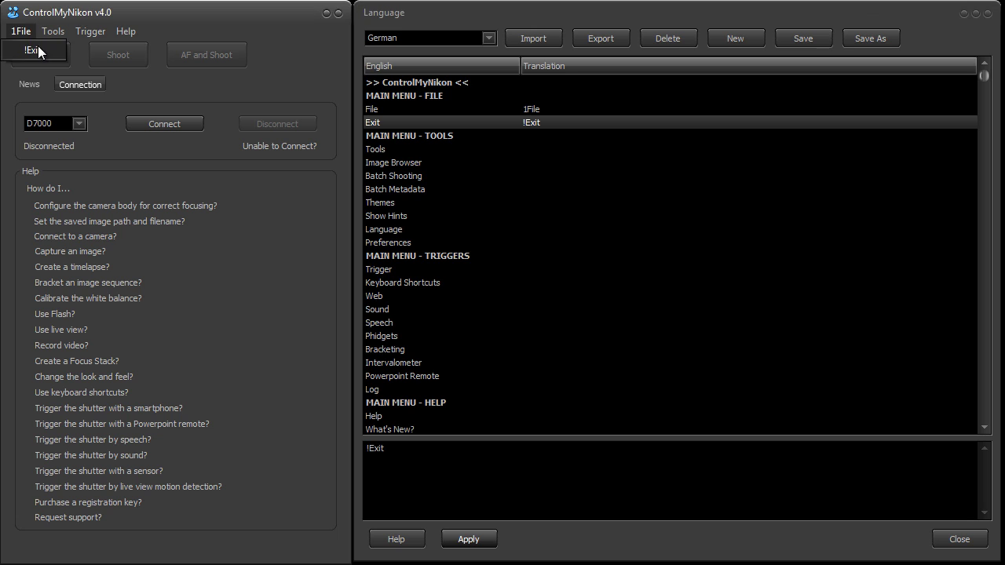
{"action": "left_click", "coordinate": [26, 33]}
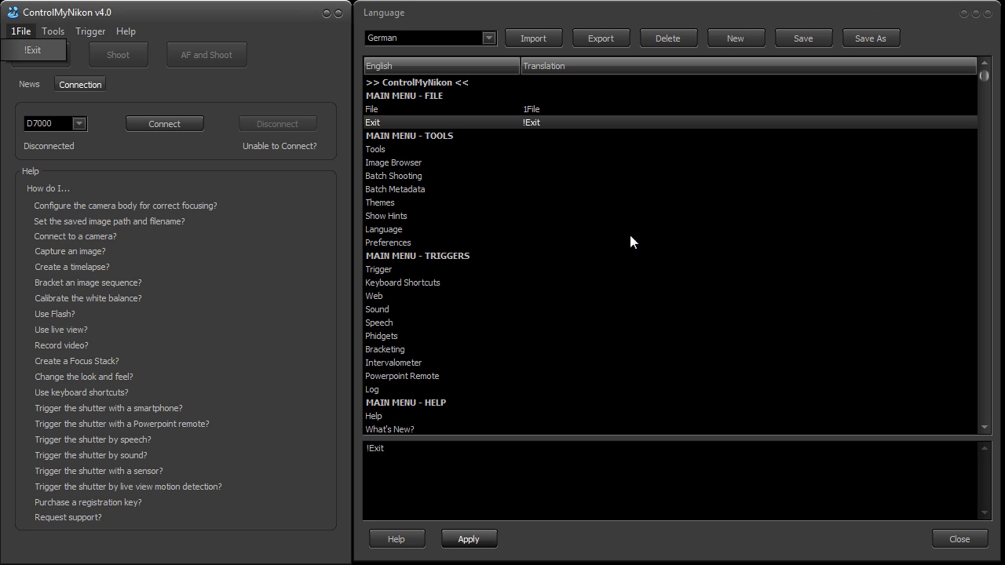
Step: Save the German language, dismiss the confirmation, and bring up the CSV language file dialog
{"action": "left_click", "coordinate": [848, 176]}
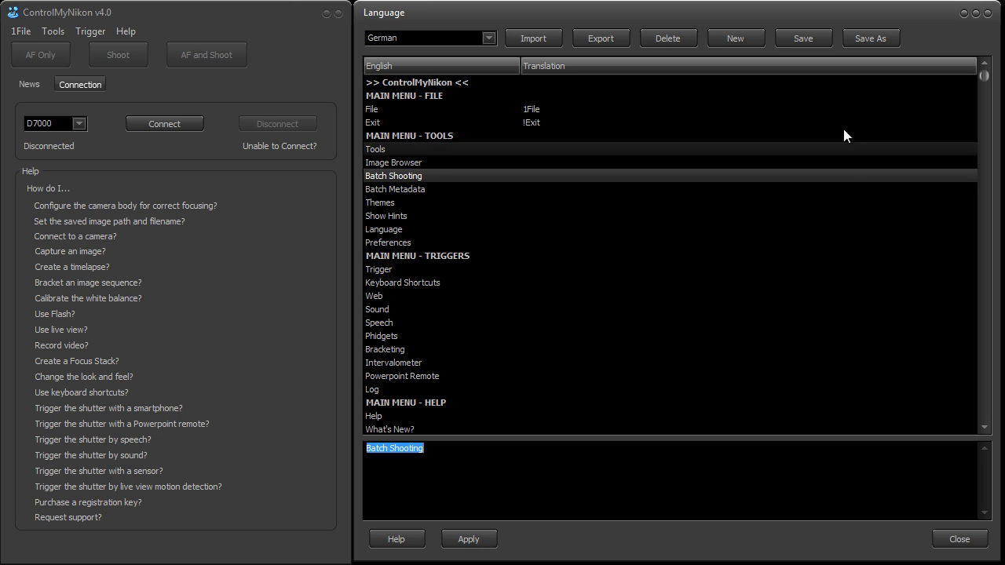
{"action": "left_click", "coordinate": [810, 39]}
{"action": "left_click", "coordinate": [711, 305]}
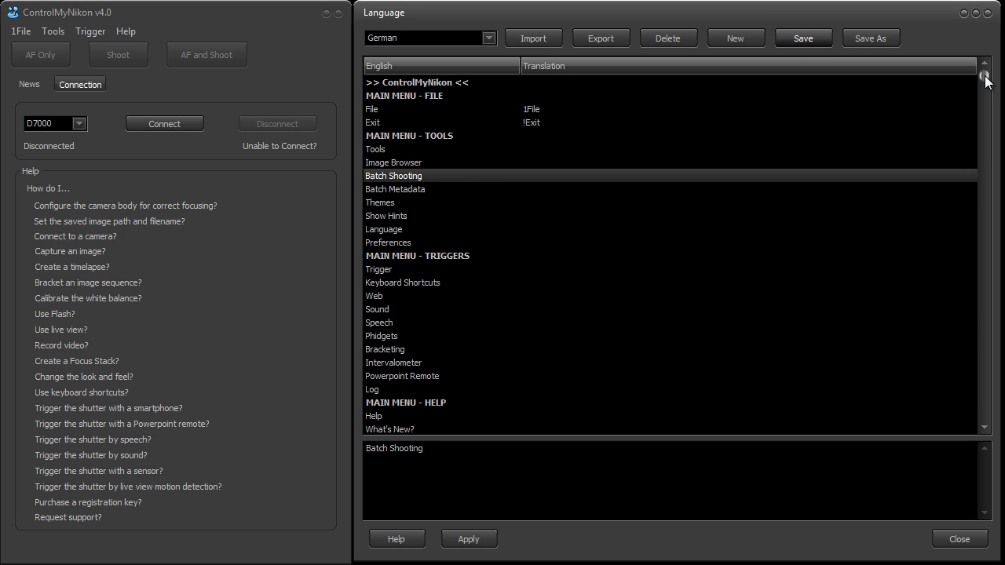
{"action": "mouse_move", "coordinate": [983, 77]}
{"action": "left_mouse_down"}
{"action": "mouse_move", "coordinate": [996, 433]}
{"action": "mouse_move", "coordinate": [987, 73]}
{"action": "mouse_move", "coordinate": [986, 97]}
{"action": "left_mouse_up"}
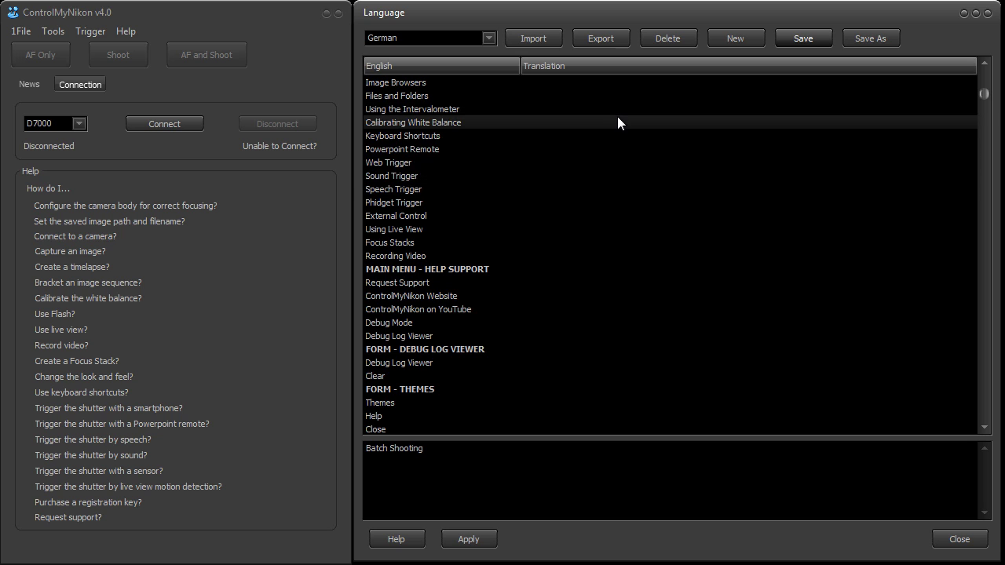
{"action": "left_click", "coordinate": [605, 39]}
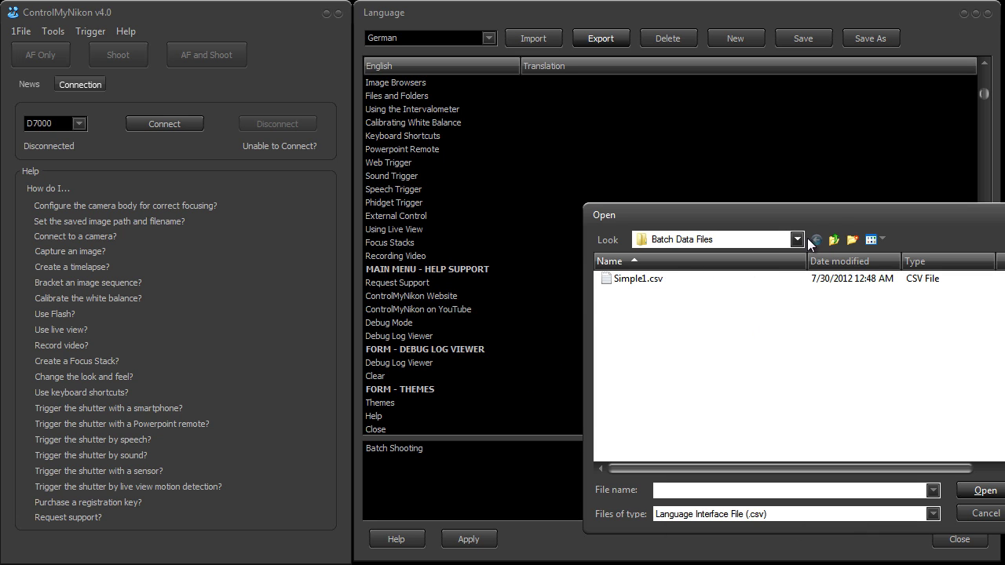
Step: Cancel the CSV language file dialog, leaving German unchanged
{"action": "left_click", "coordinate": [990, 517]}
{"action": "left_click", "coordinate": [989, 515]}
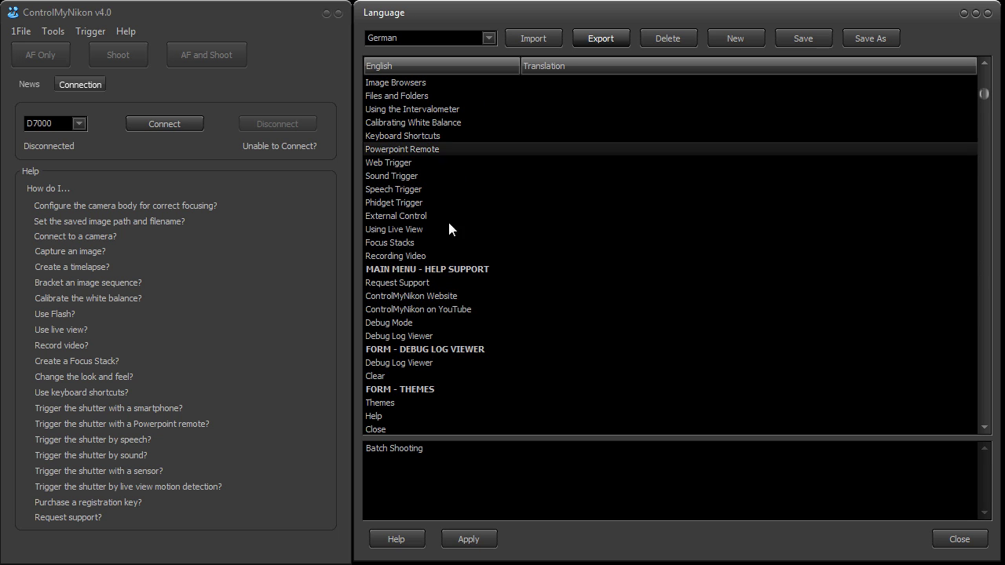
Step: Select the External Control and Using Live View entries, then start an import and cancel it
{"action": "left_click", "coordinate": [429, 215]}
{"action": "left_click", "coordinate": [601, 269]}
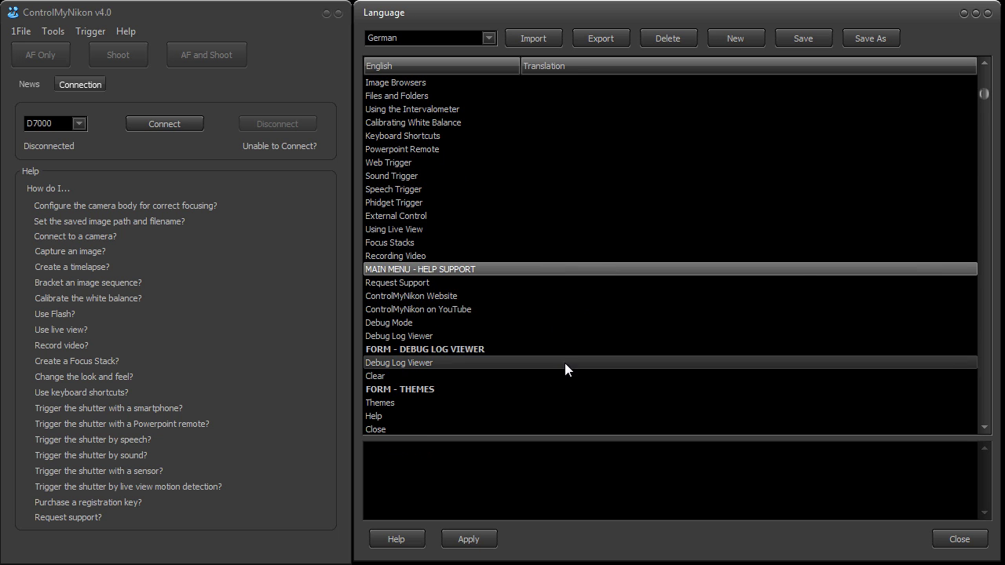
{"action": "left_click", "coordinate": [542, 226]}
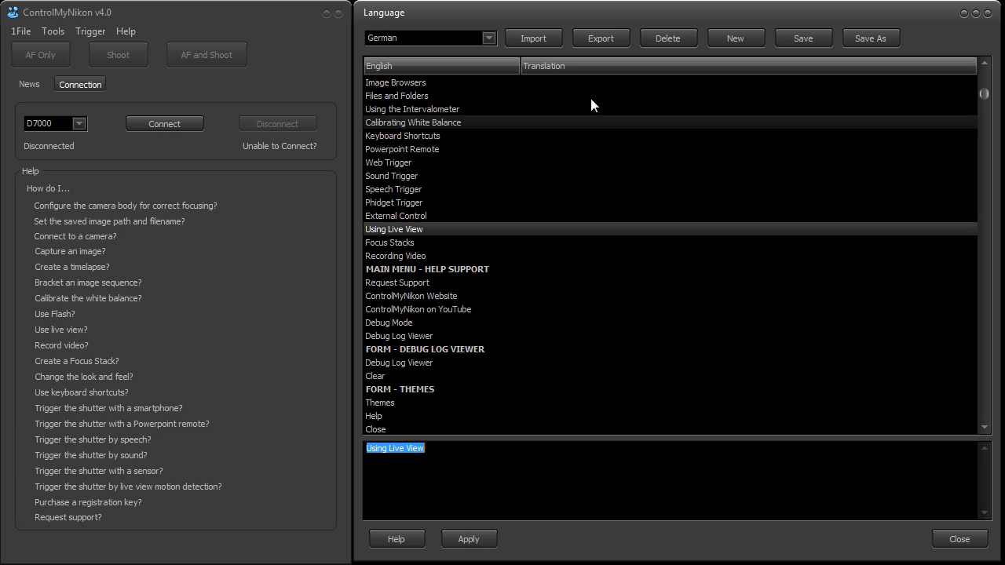
{"action": "left_click", "coordinate": [533, 39]}
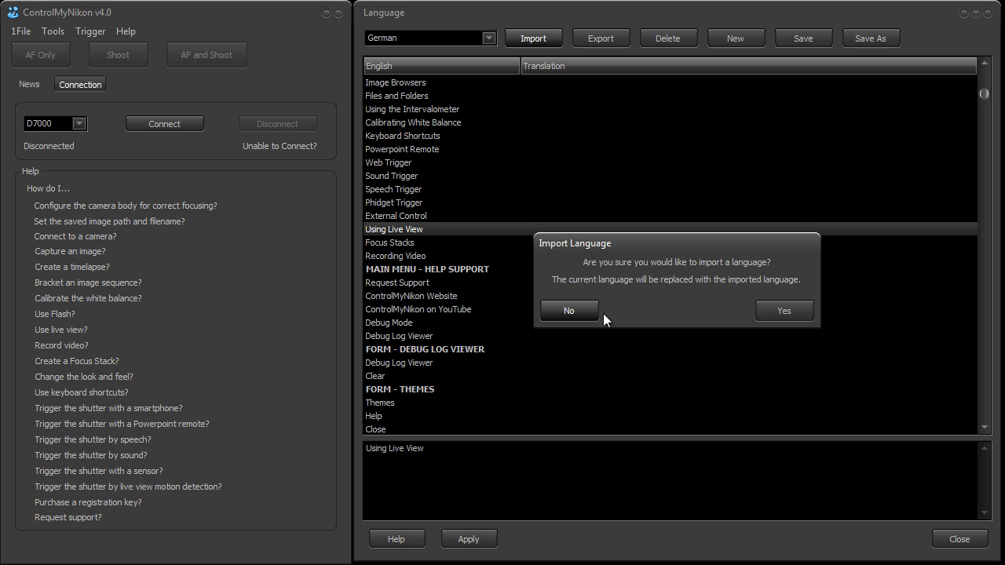
{"action": "left_click", "coordinate": [779, 311]}
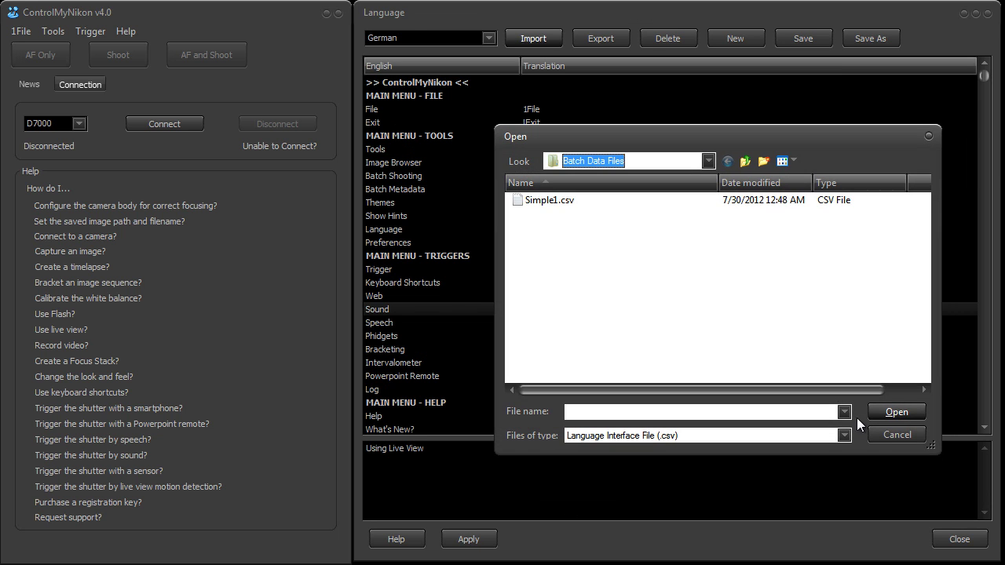
{"action": "left_click", "coordinate": [887, 438]}
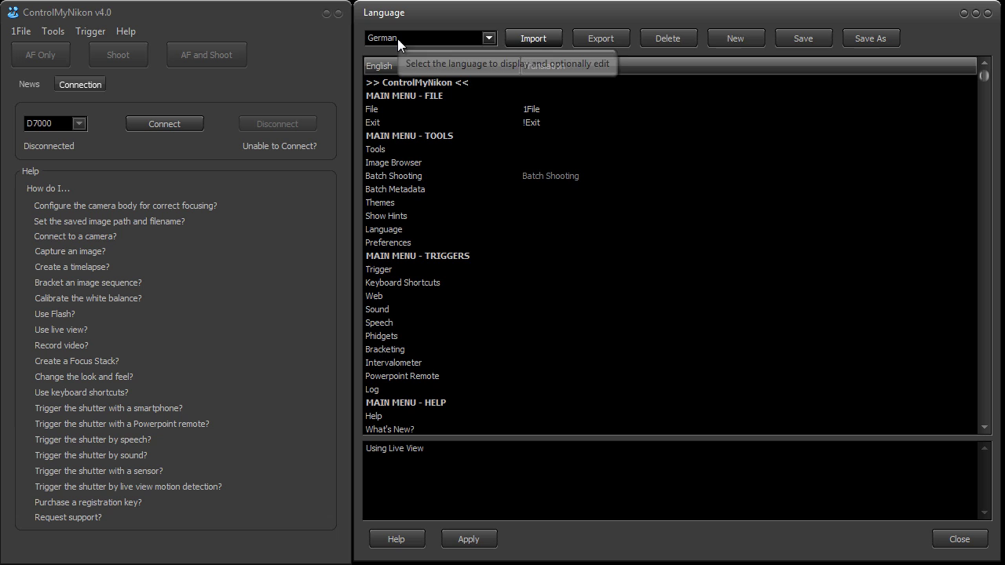
Step: Abandon Save As for the German language and show the main window's Help tutorials list
{"action": "left_click", "coordinate": [872, 37]}
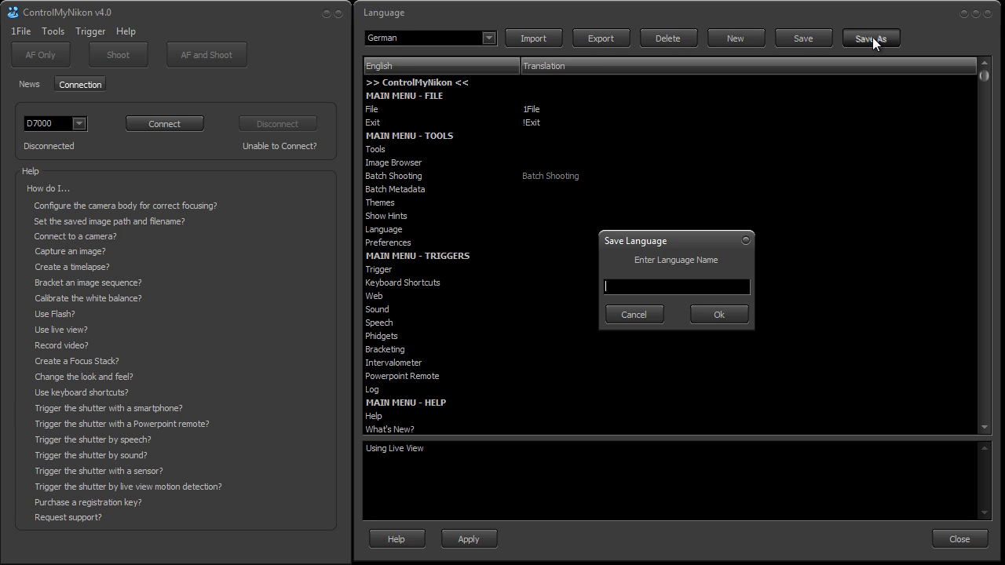
{"action": "left_click", "coordinate": [645, 314]}
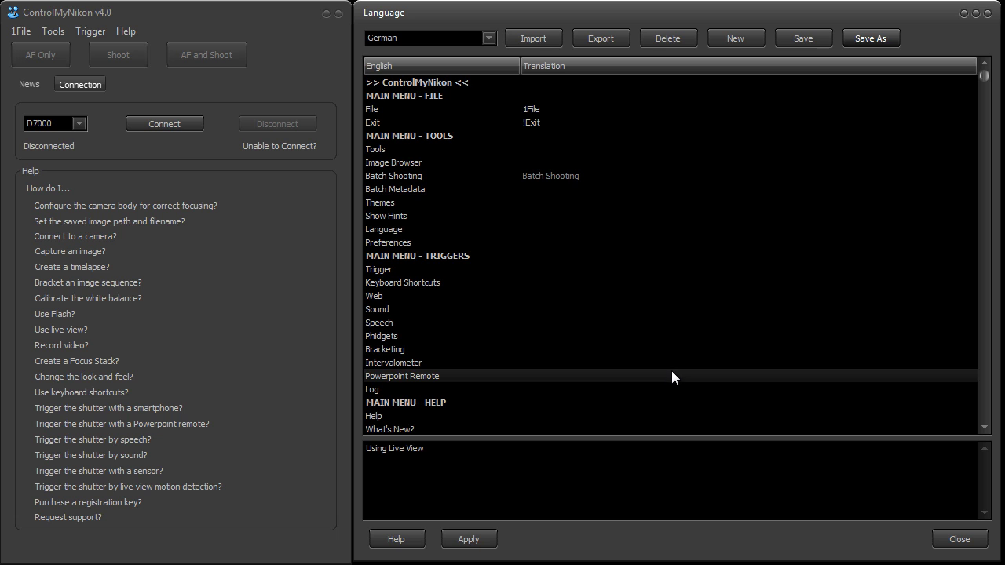
{"action": "left_click", "coordinate": [127, 31]}
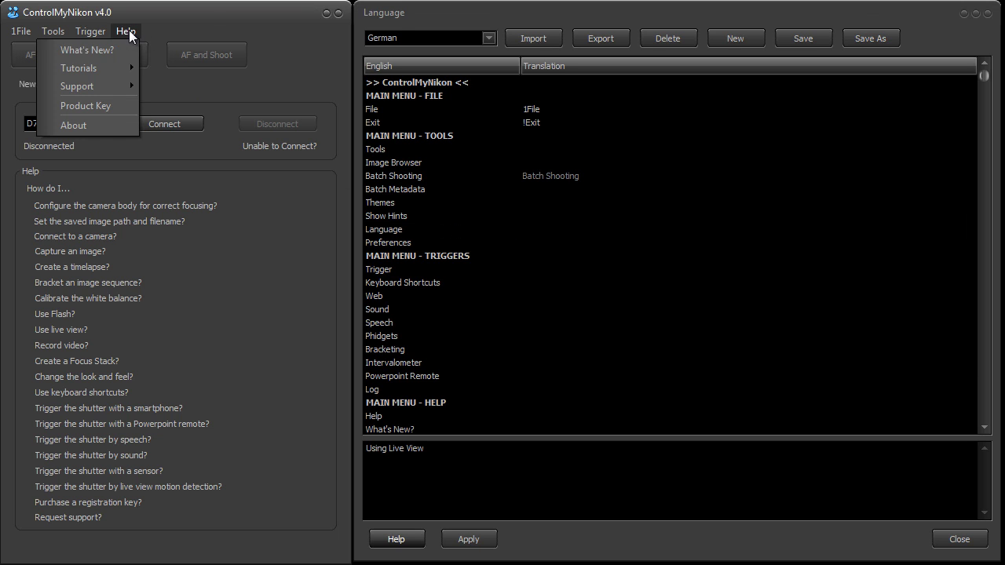
{"action": "mouse_move", "coordinate": [79, 68]}
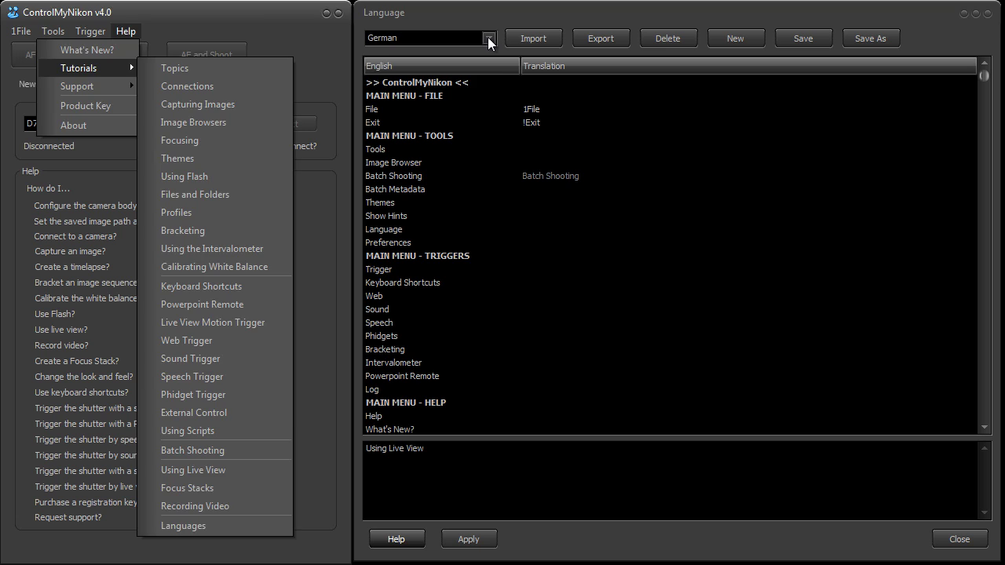
Step: Switch the editor back to English and open the Language help page
{"action": "left_click", "coordinate": [487, 37]}
{"action": "left_click", "coordinate": [454, 51]}
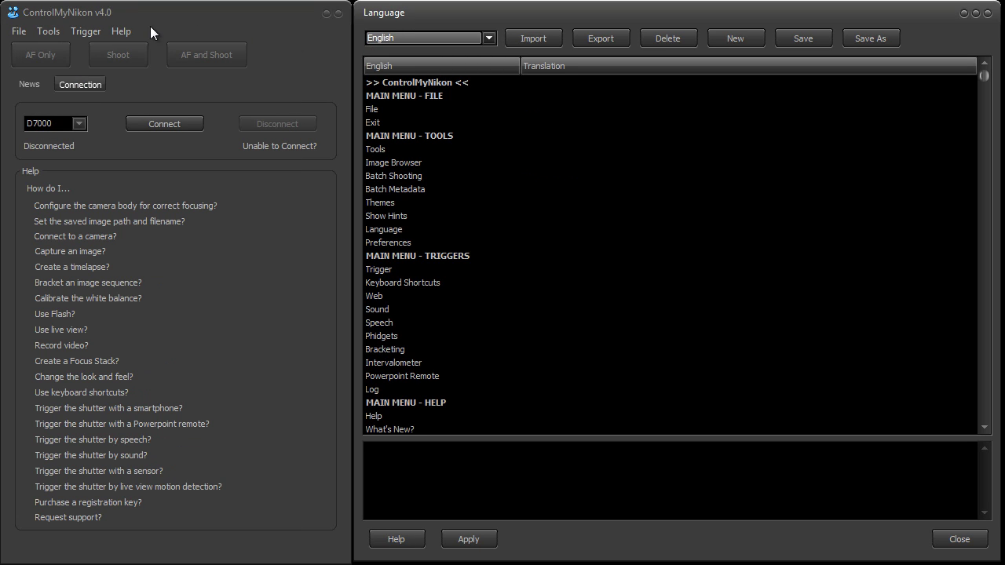
{"action": "left_click", "coordinate": [122, 32]}
{"action": "mouse_move", "coordinate": [78, 68]}
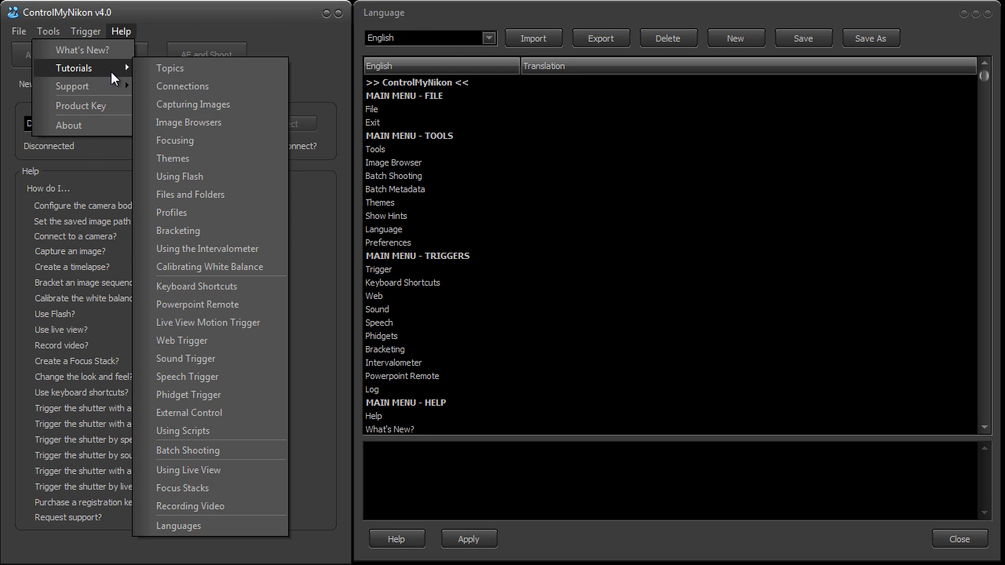
{"action": "left_click", "coordinate": [295, 25]}
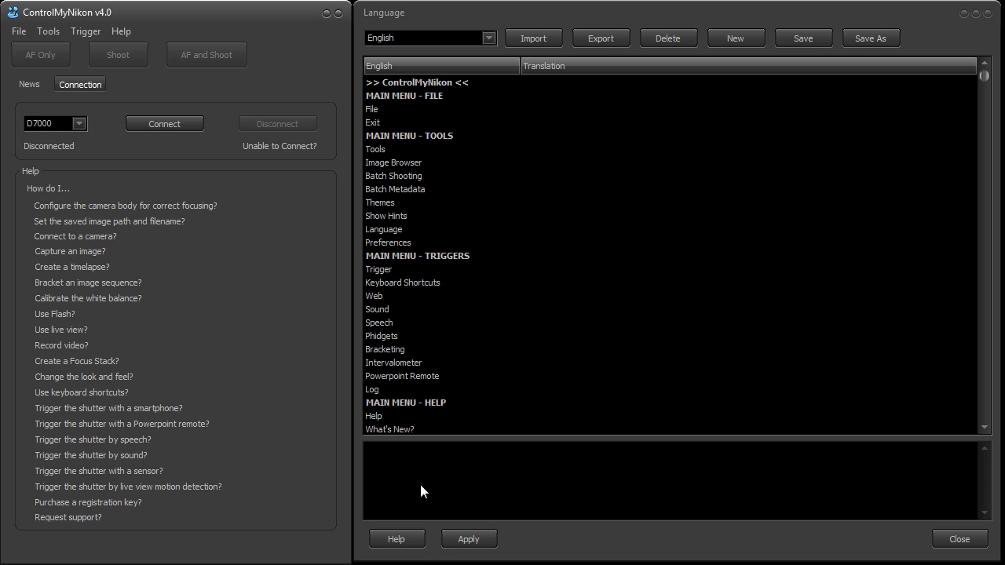
{"action": "left_click", "coordinate": [396, 539]}
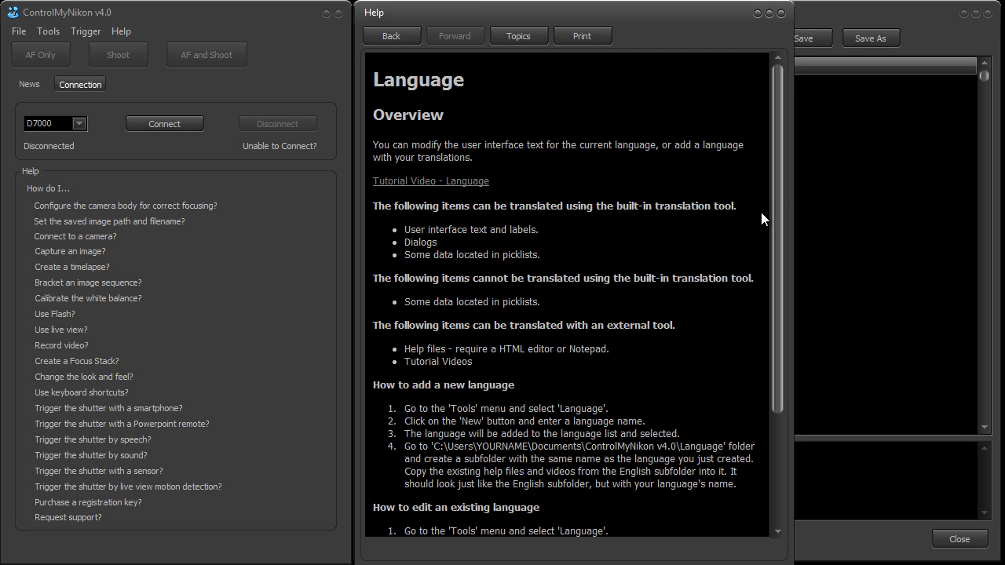
{"action": "left_click_drag", "start_coordinate": [779, 138], "coordinate": [777, 208]}
Step: Set the camera model to D300S, leaving the camera disconnected
{"action": "left_click", "coordinate": [143, 124]}
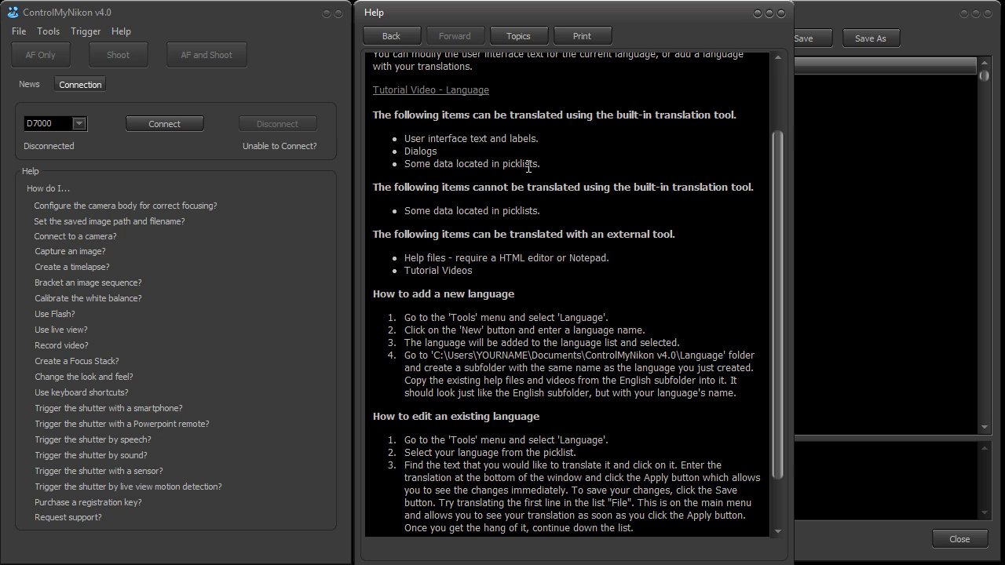
{"action": "left_click", "coordinate": [79, 124]}
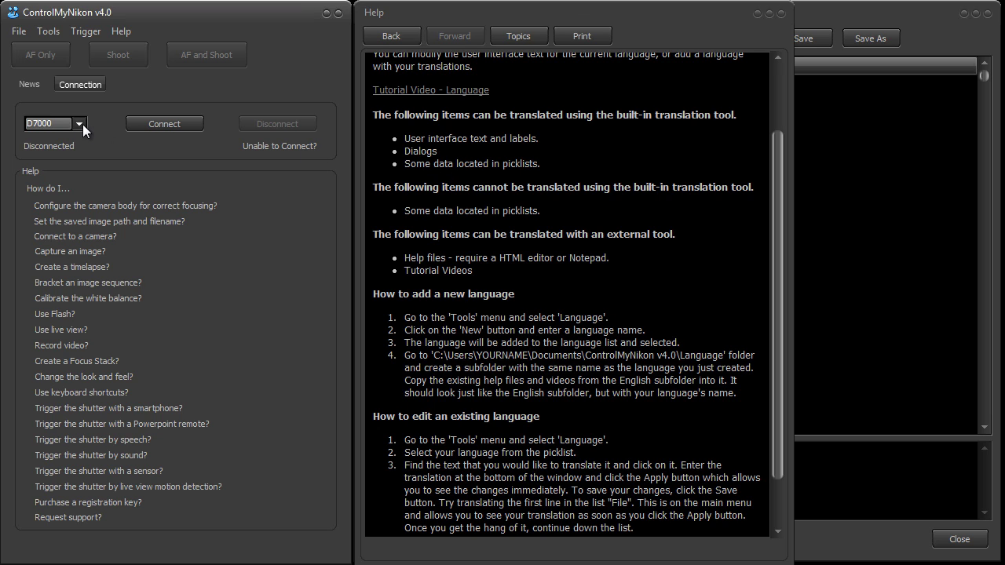
{"action": "left_click", "coordinate": [54, 268]}
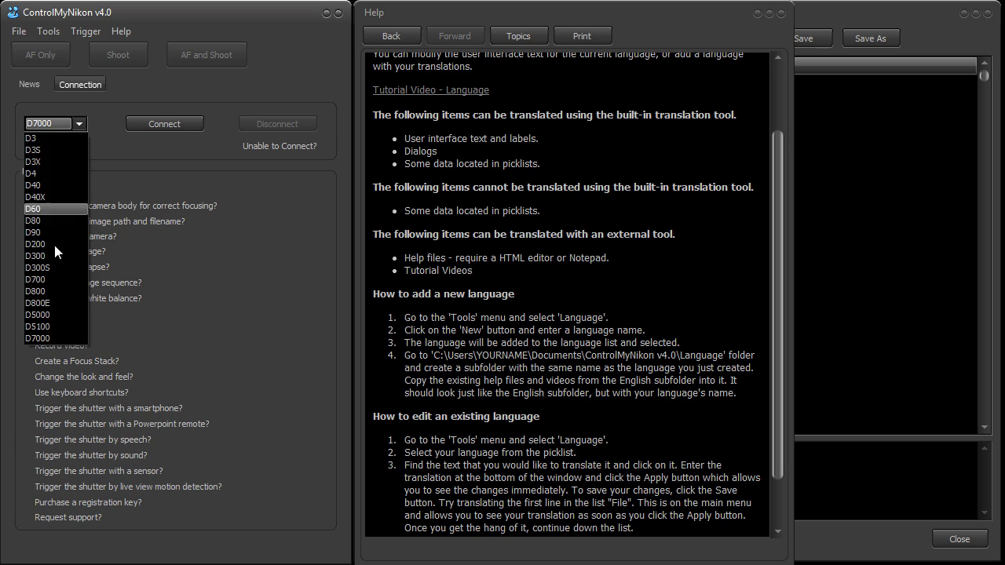
{"action": "left_click", "coordinate": [81, 123]}
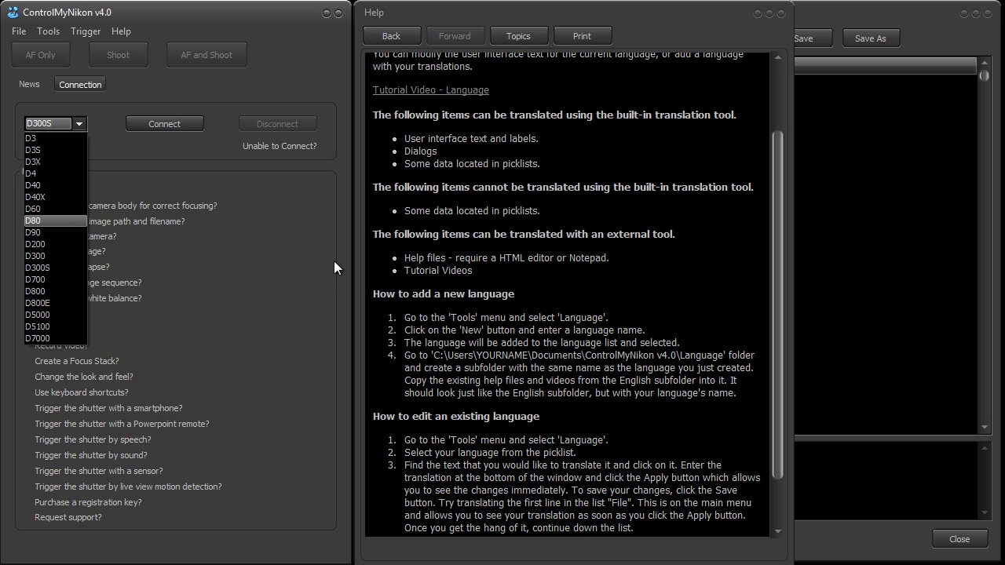
{"action": "left_click", "coordinate": [267, 206]}
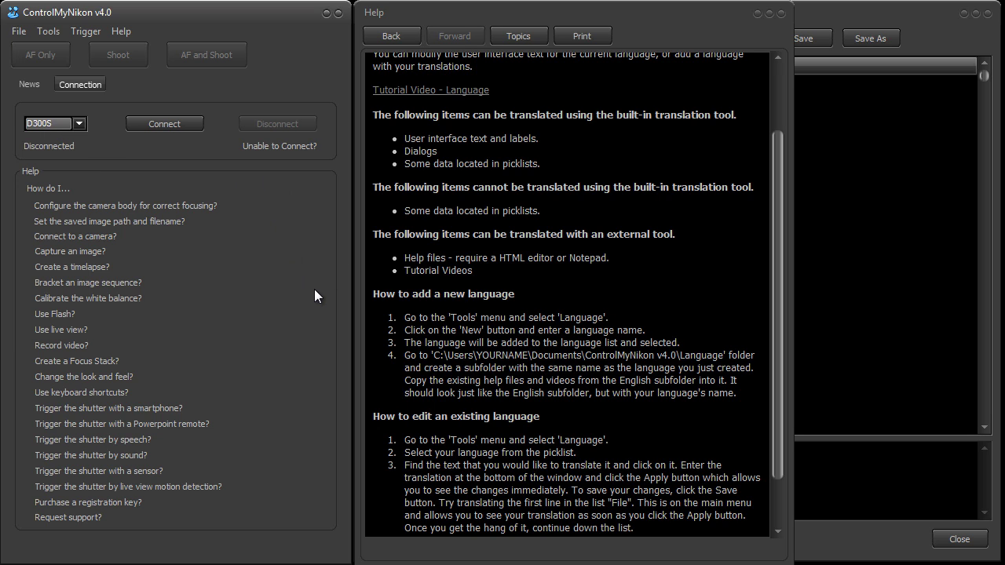
{"action": "left_click", "coordinate": [68, 121]}
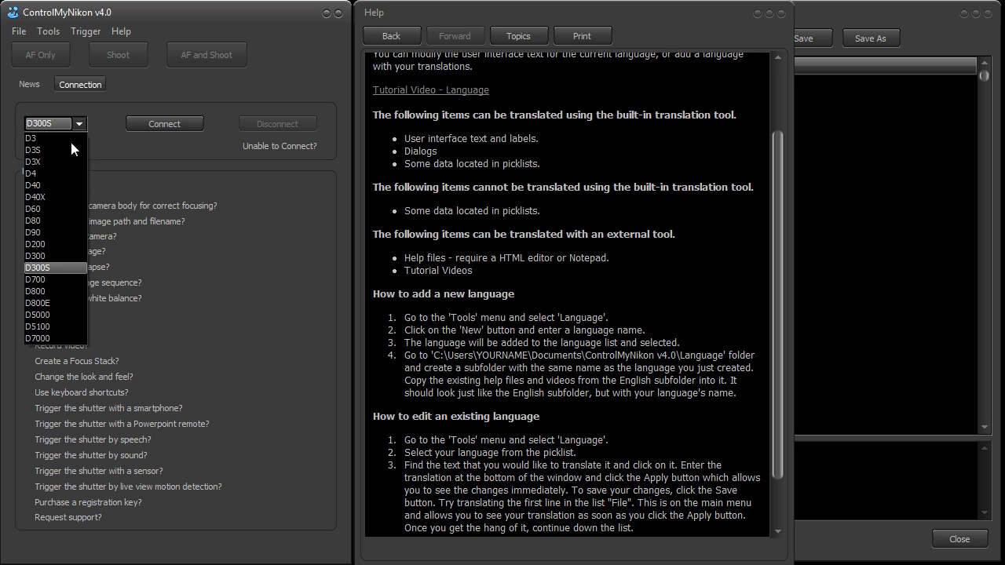
{"action": "left_click", "coordinate": [311, 219]}
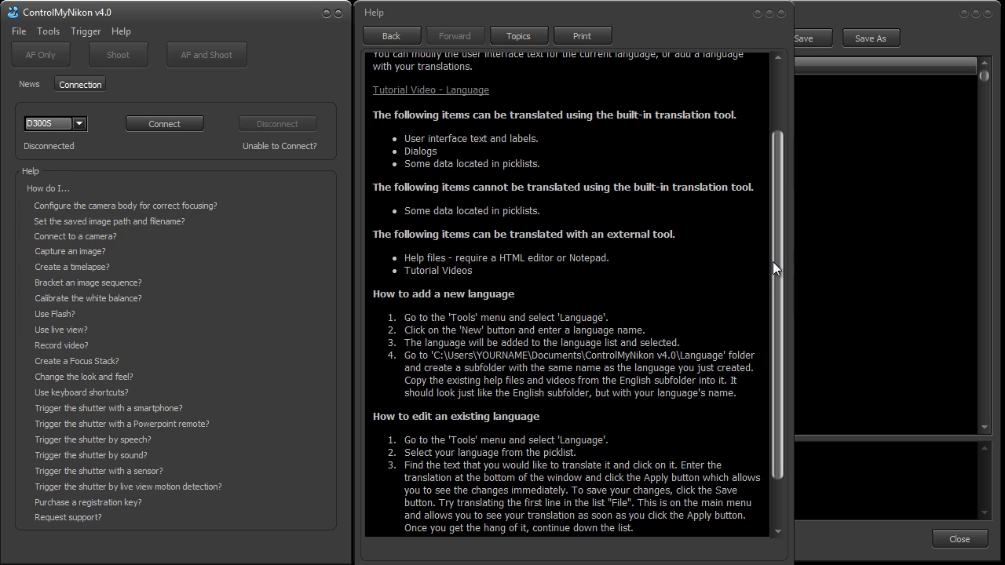
{"action": "left_click_drag", "start_coordinate": [690, 14], "coordinate": [1001, 32]}
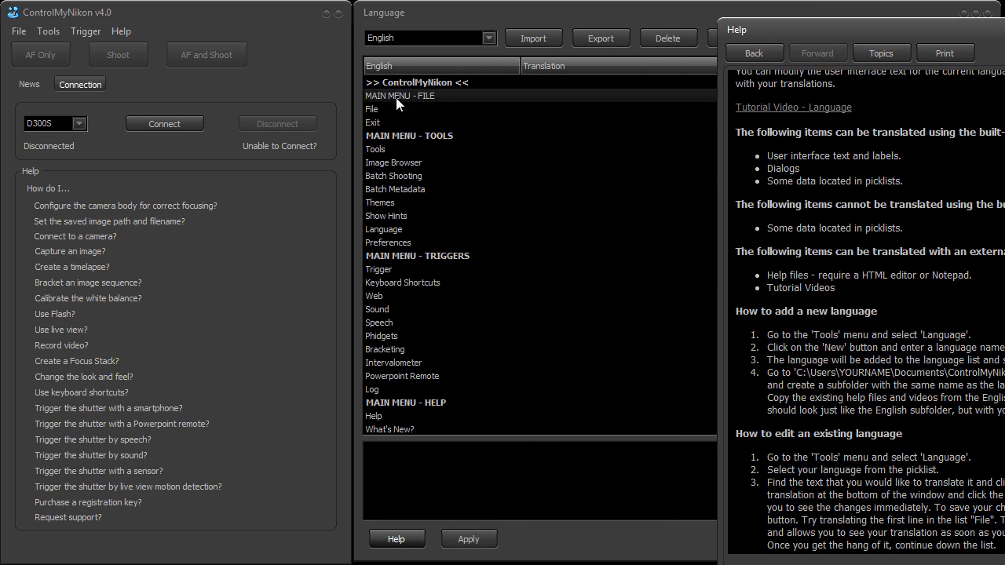
{"action": "left_click_drag", "start_coordinate": [834, 28], "coordinate": [482, 13]}
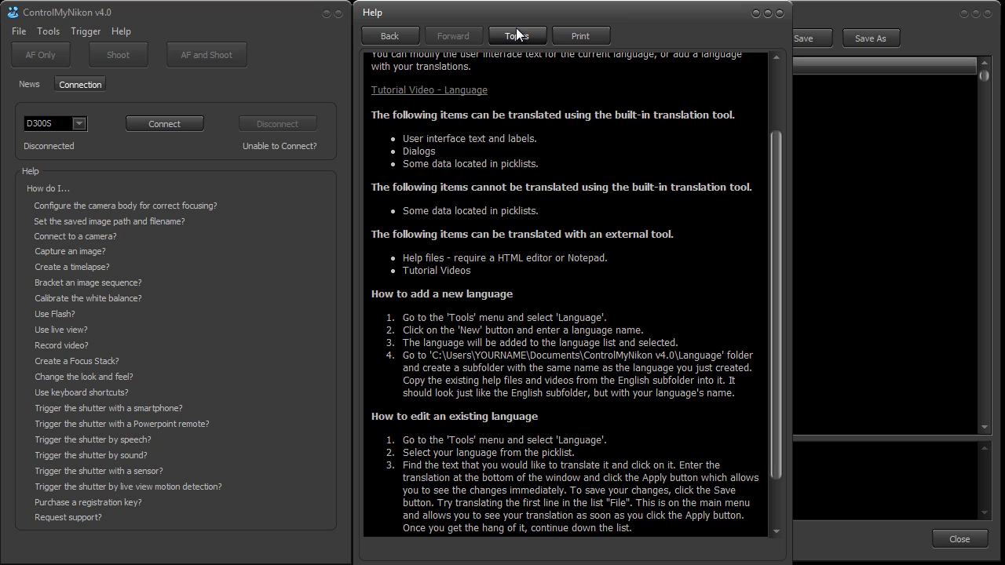
Step: Close the Language help window to return to the English string list
{"action": "left_click", "coordinate": [779, 13]}
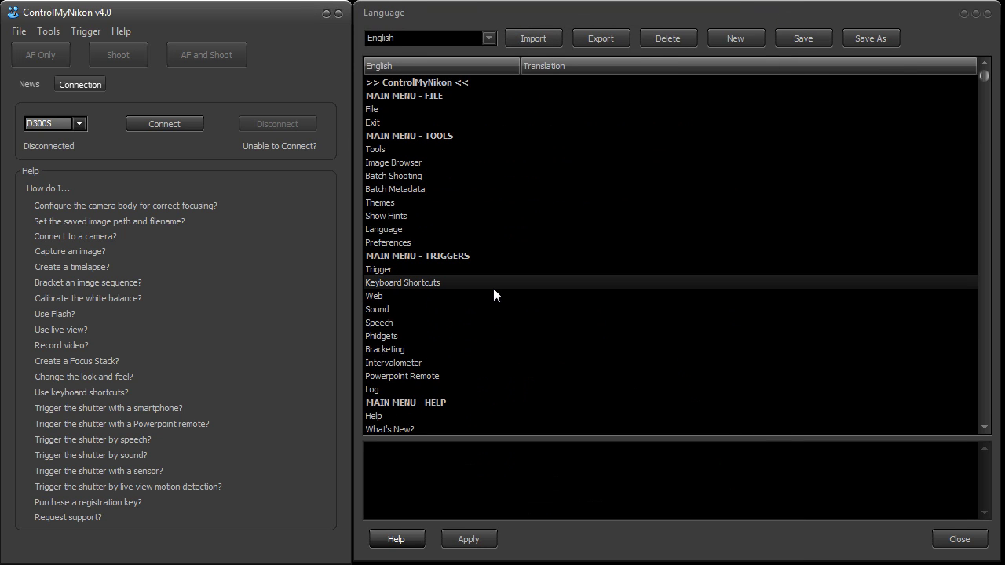